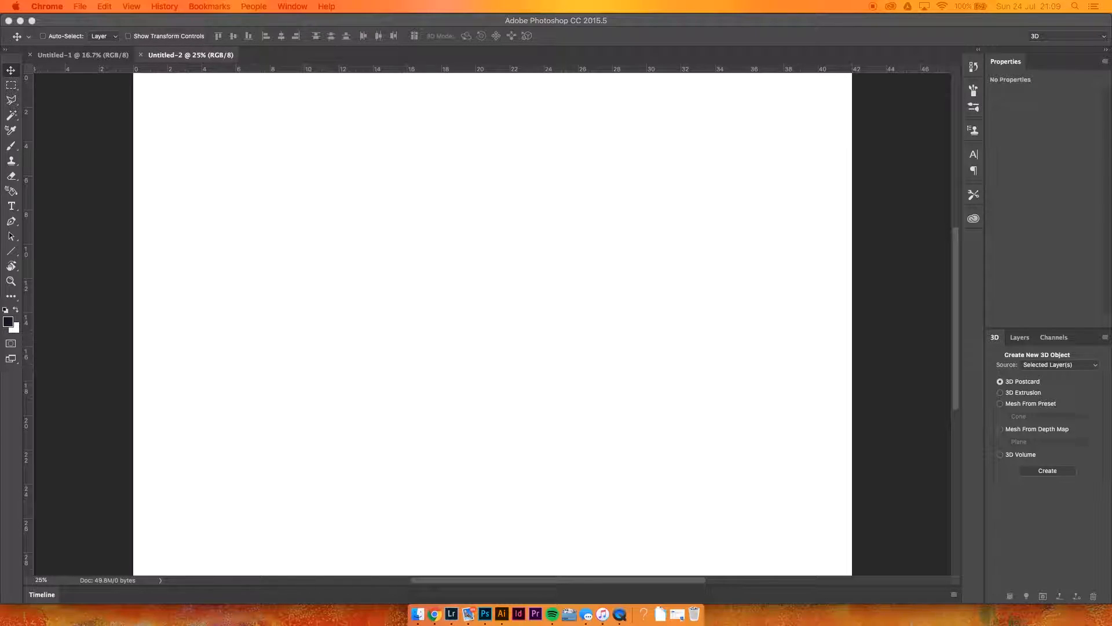
Add the text "LOL" to the blank canvas in Montserrat Black at 400 pt.
{"action": "left_click", "coordinate": [310, 365]}
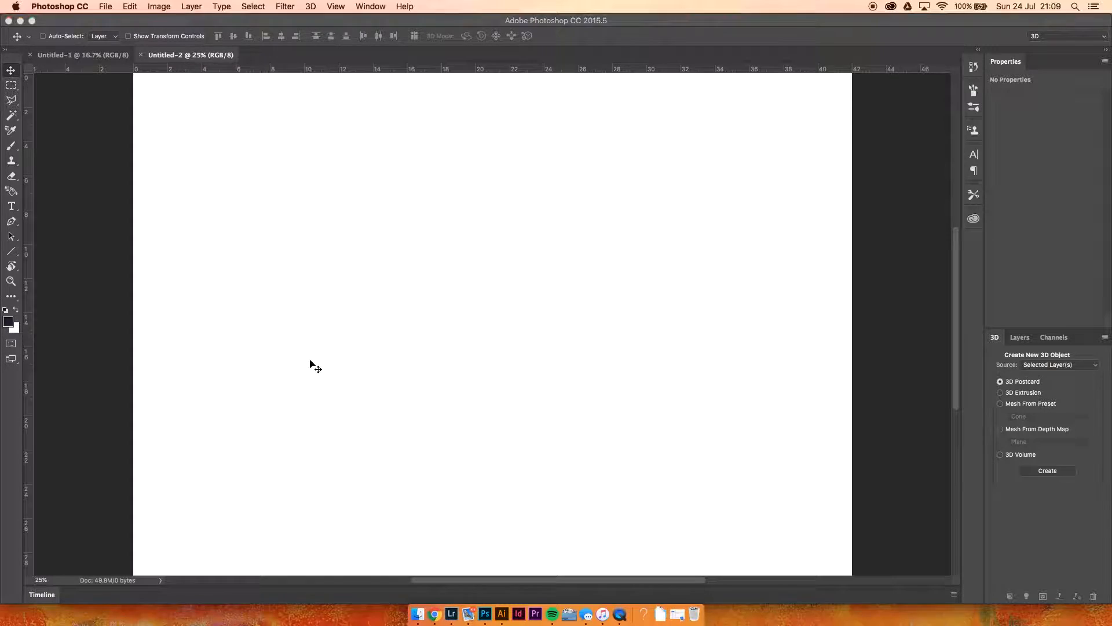
{"action": "key", "text": "t"}
{"action": "left_click", "coordinate": [270, 337]}
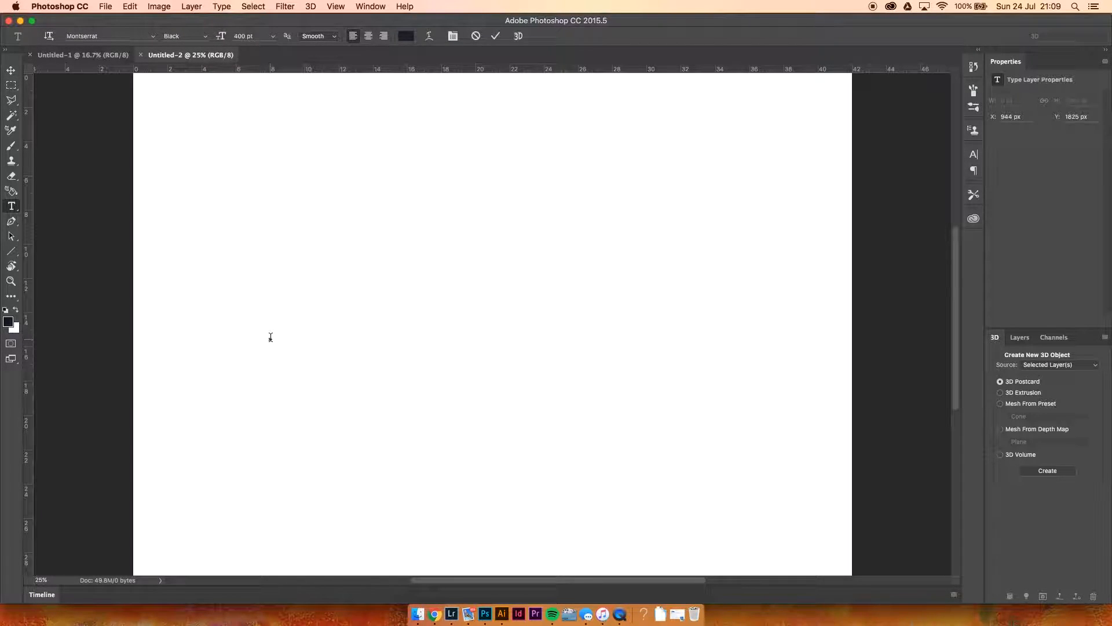
{"action": "type", "text": "LOL"}
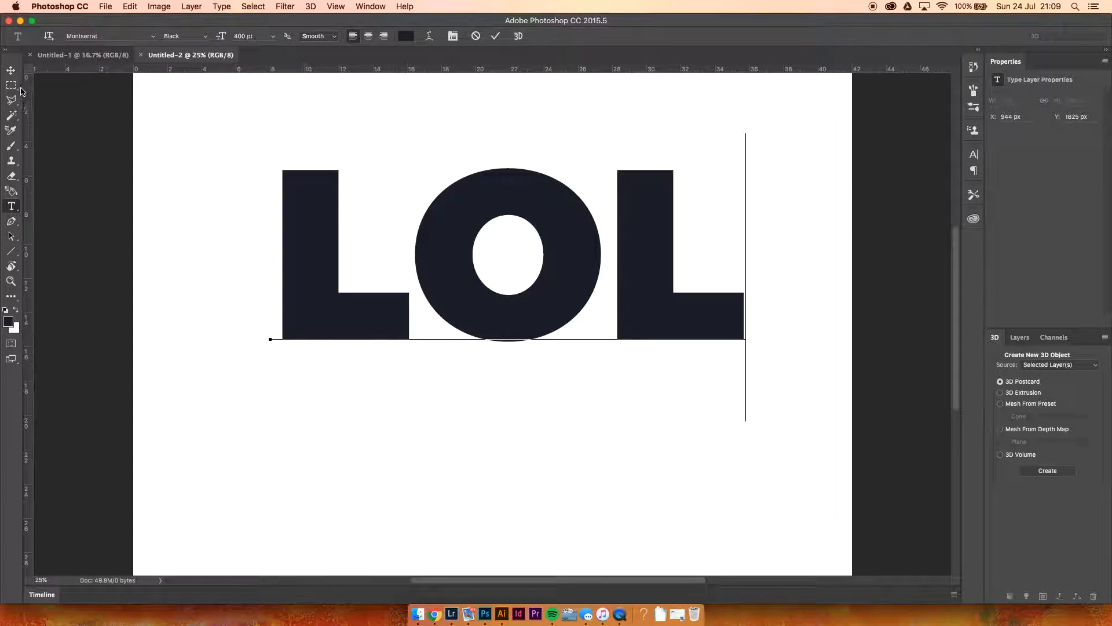
{"action": "key", "text": "ctrl+Return"}
Move the LOL text to the middle of the canvas and create a 3D extrusion from its layer.
{"action": "key", "text": "v"}
{"action": "left_click_drag", "start_coordinate": [532, 332], "coordinate": [511, 397]}
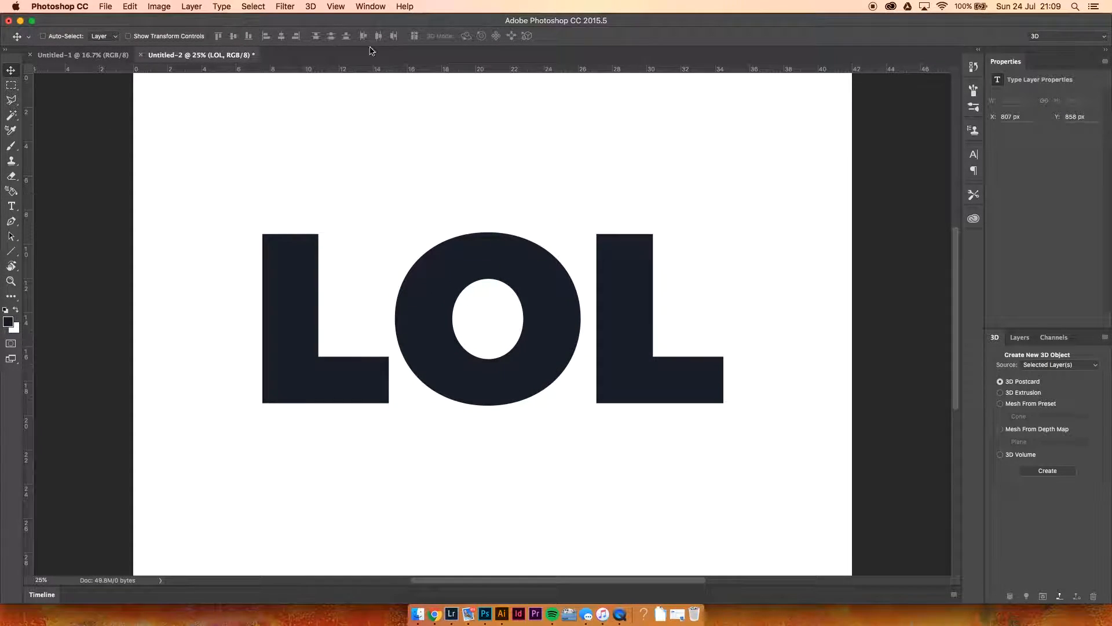
{"action": "left_click", "coordinate": [318, 7]}
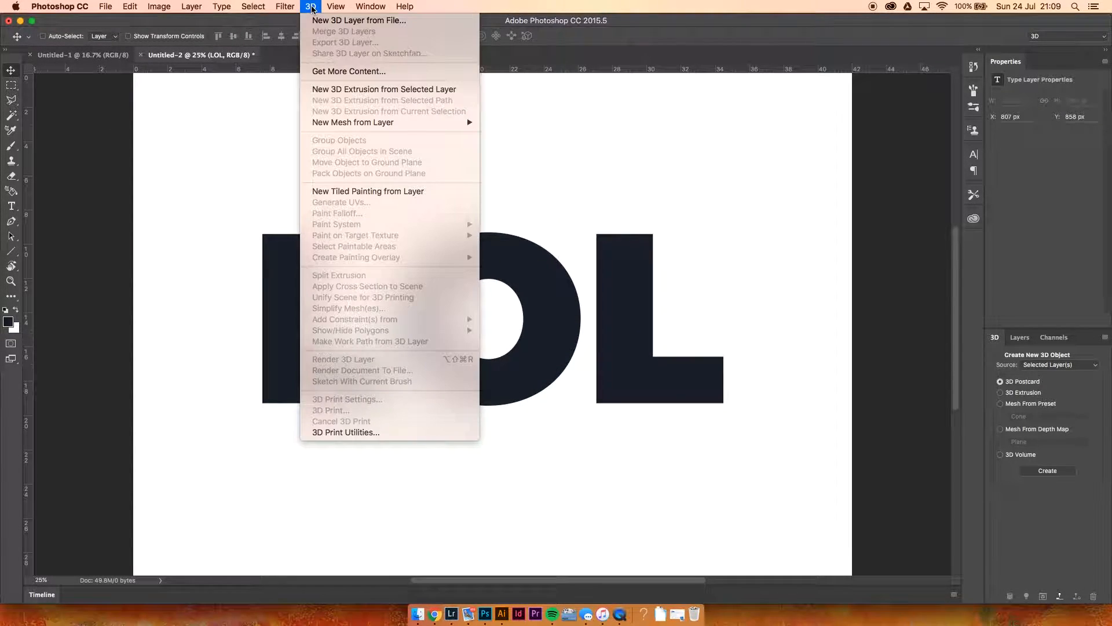
{"action": "left_click", "coordinate": [347, 90]}
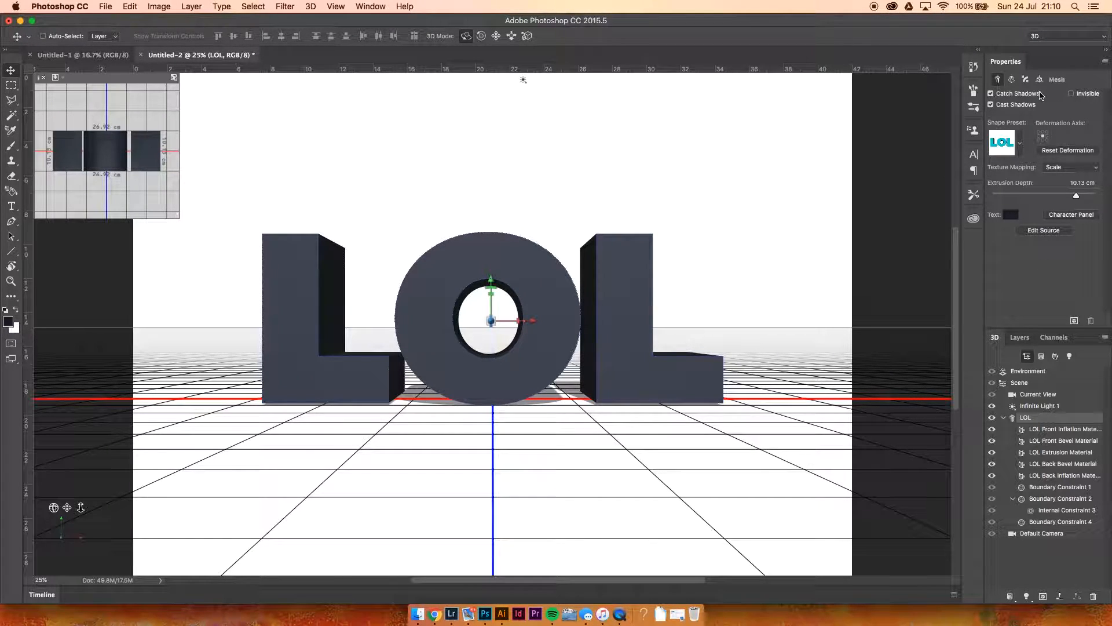
Give the front cap of the LOL mesh an S-curve contour bevel with 30% width and a -75° angle.
{"action": "left_click", "coordinate": [1012, 79]}
{"action": "left_click", "coordinate": [1025, 80]}
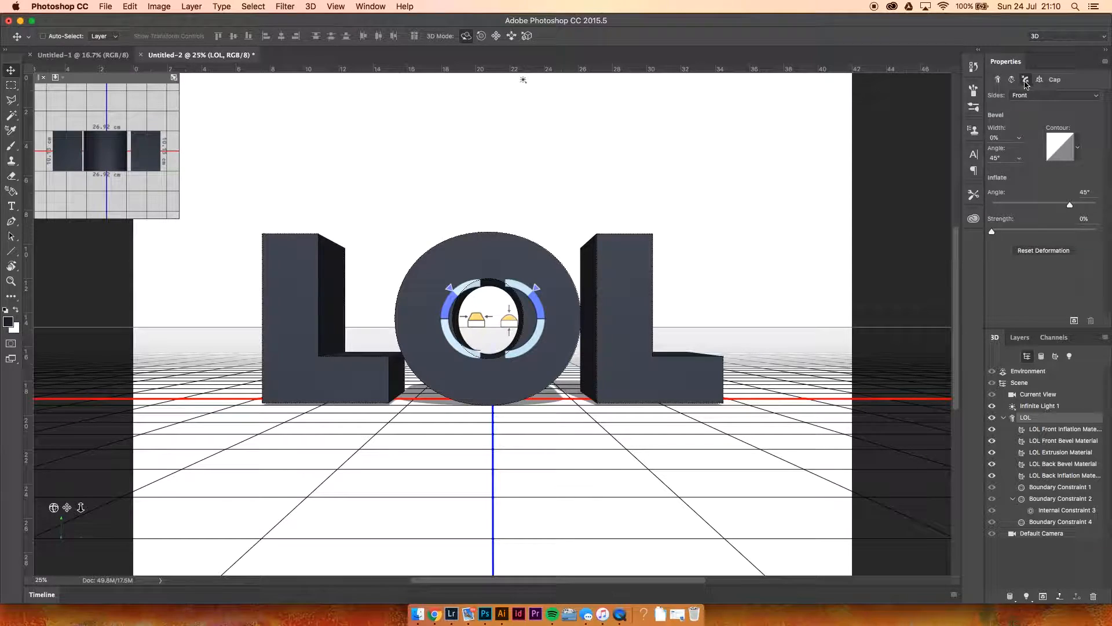
{"action": "left_click", "coordinate": [1079, 148]}
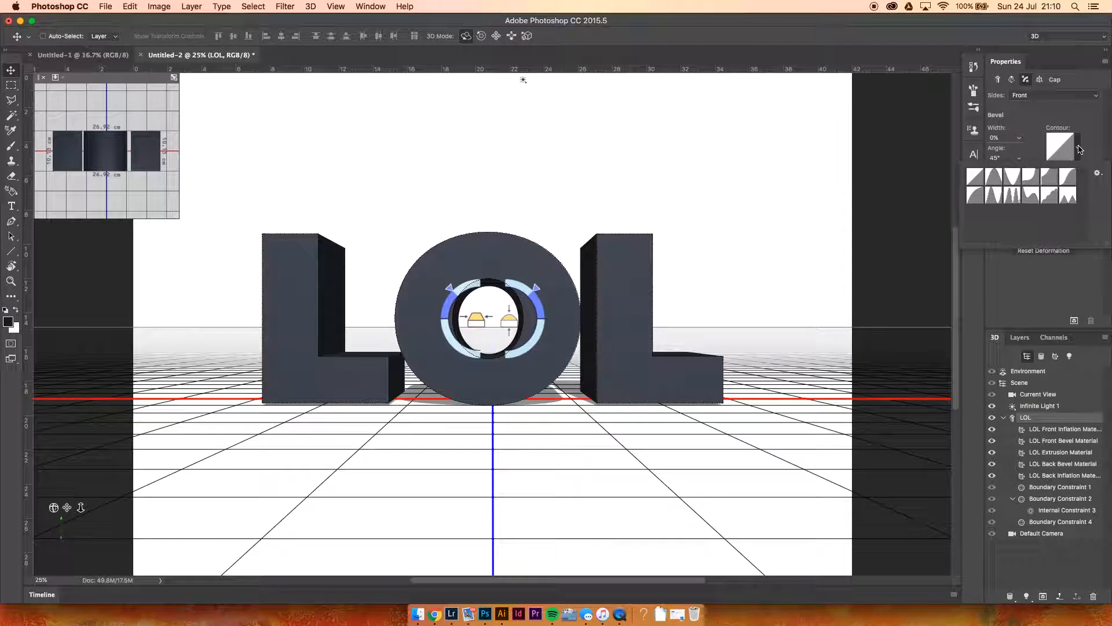
{"action": "double_click", "coordinate": [1068, 175]}
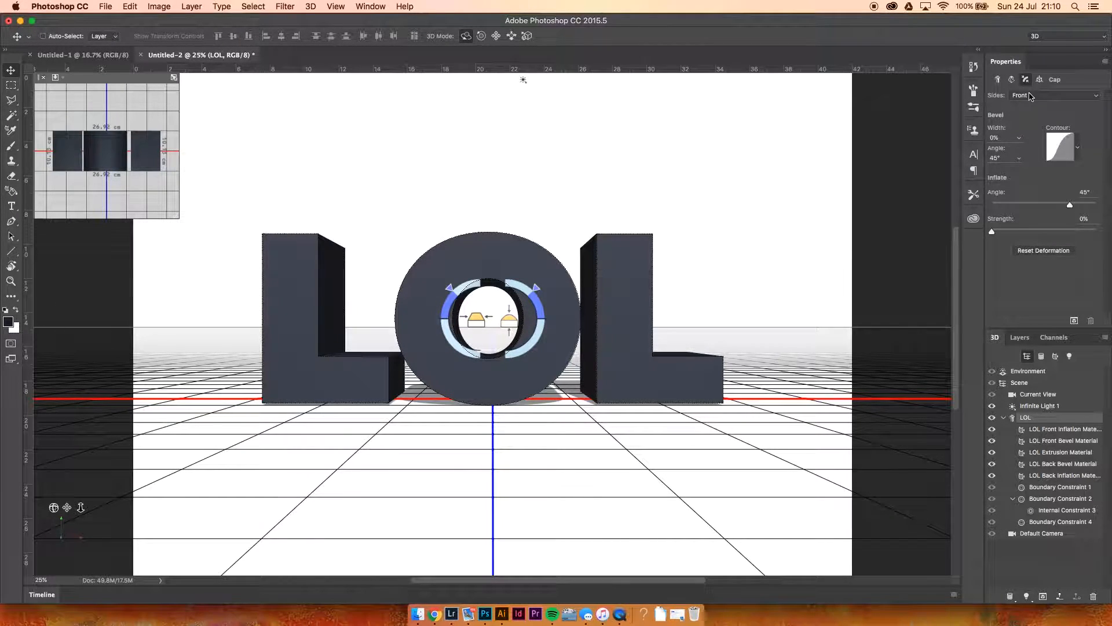
{"action": "left_click_drag", "start_coordinate": [993, 137], "coordinate": [987, 135]}
{"action": "type", "text": "30"}
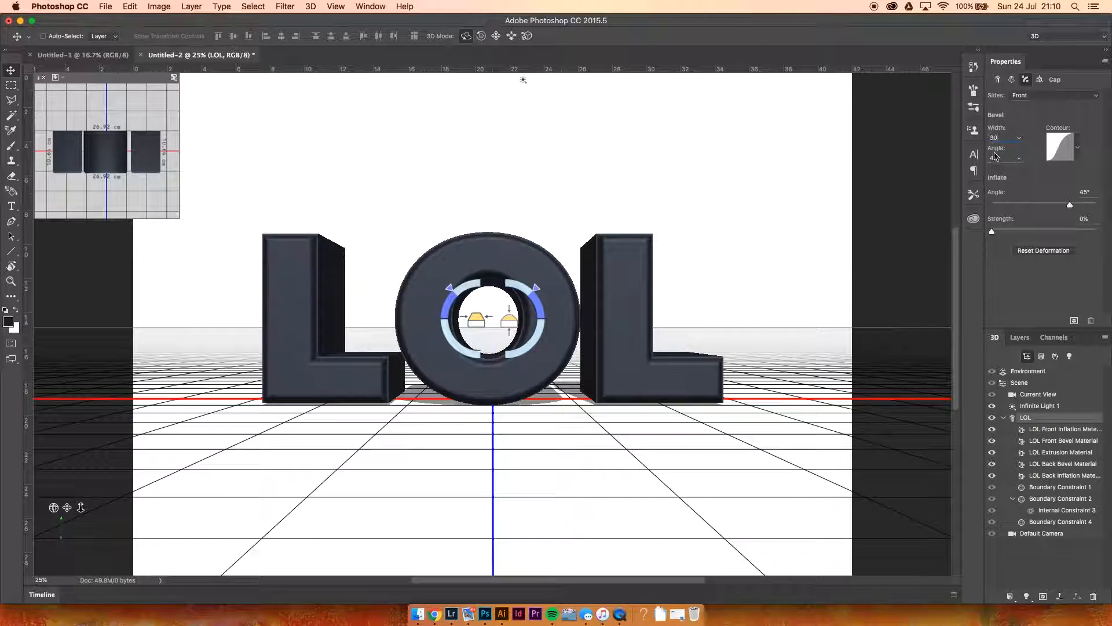
{"action": "left_click_drag", "start_coordinate": [999, 158], "coordinate": [991, 162]}
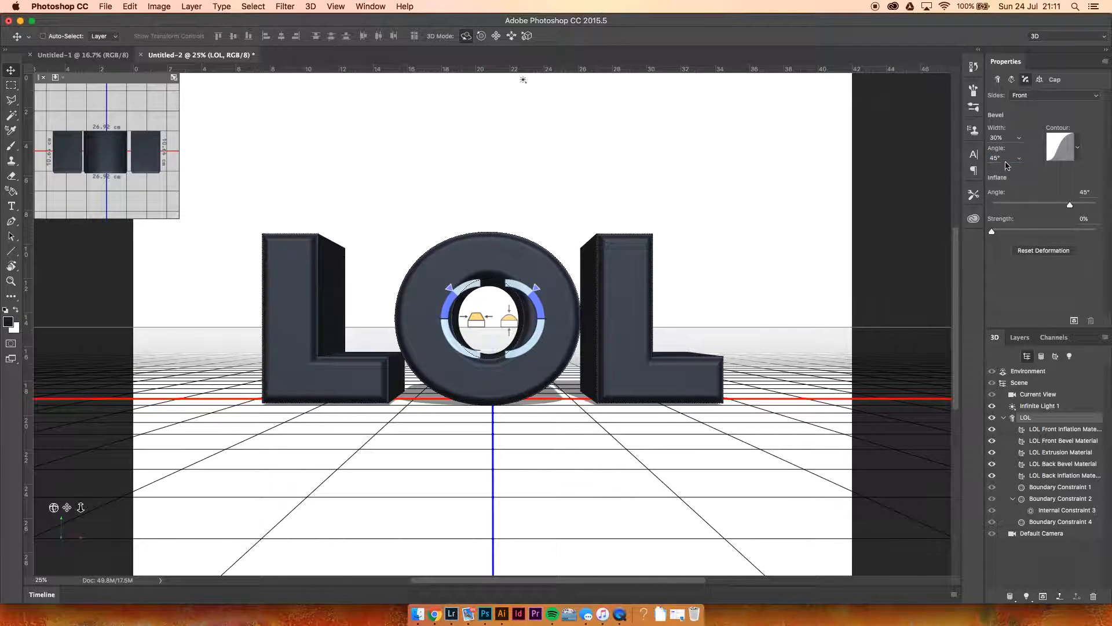
{"action": "type", "text": "-75"}
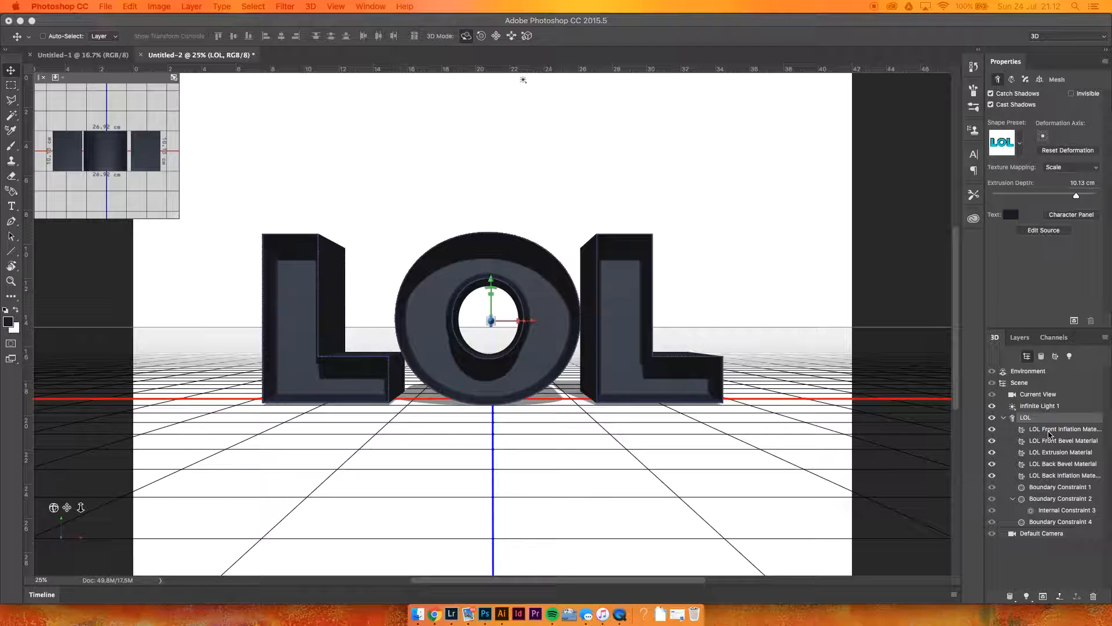
Load the tan concrete texture JPG from Downloads as the diffuse texture of all five LOL materials.
{"action": "left_click", "coordinate": [1049, 431]}
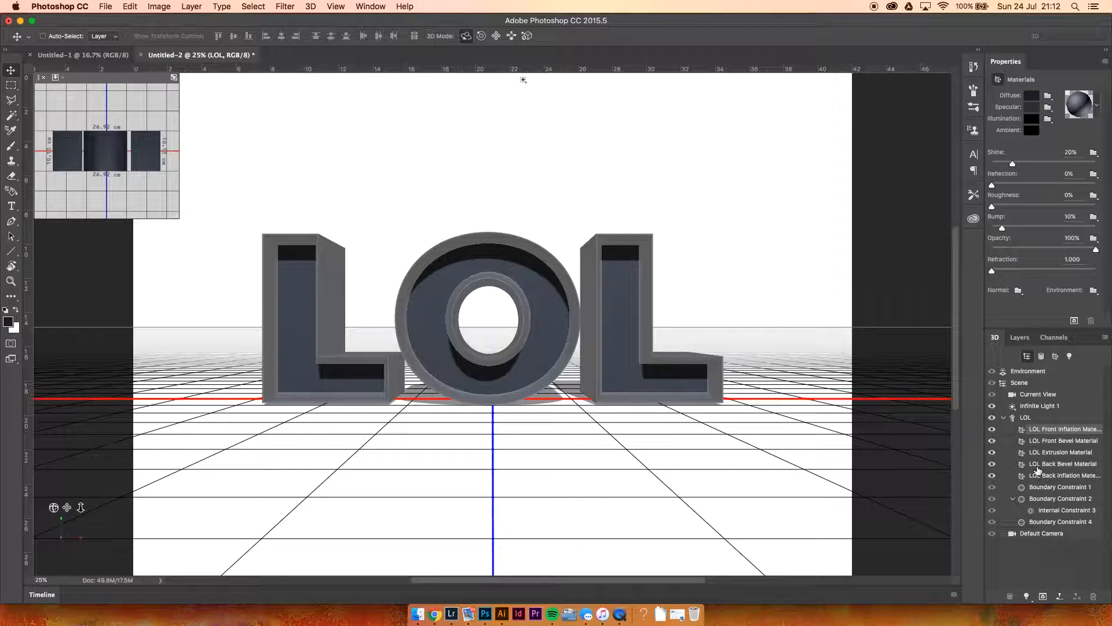
{"action": "left_click", "coordinate": [1038, 476], "text": "shift"}
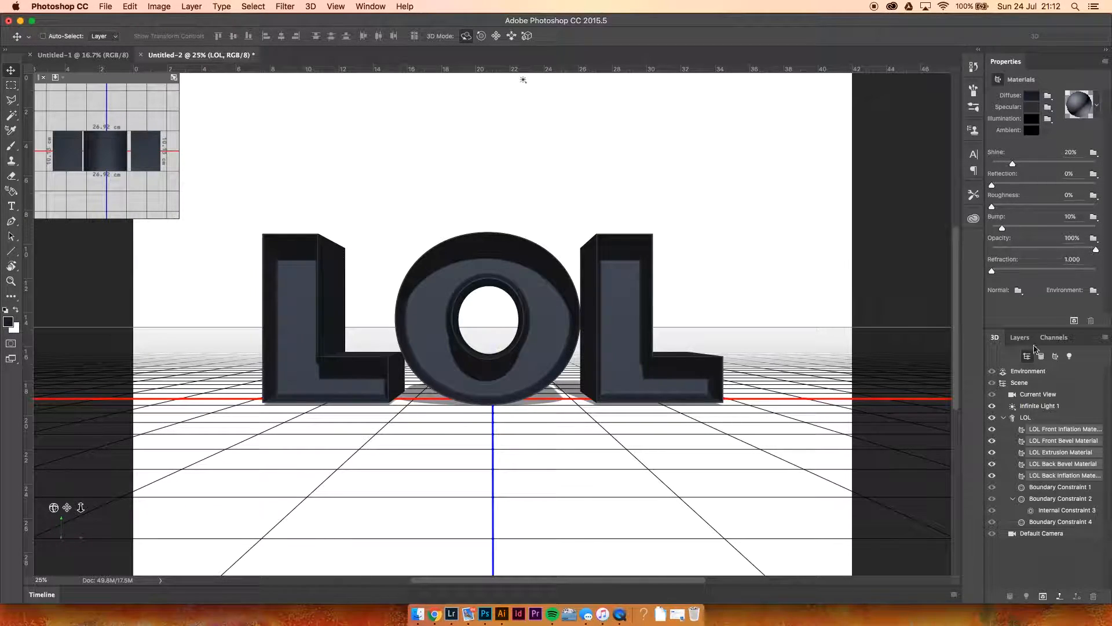
{"action": "left_click", "coordinate": [1048, 95]}
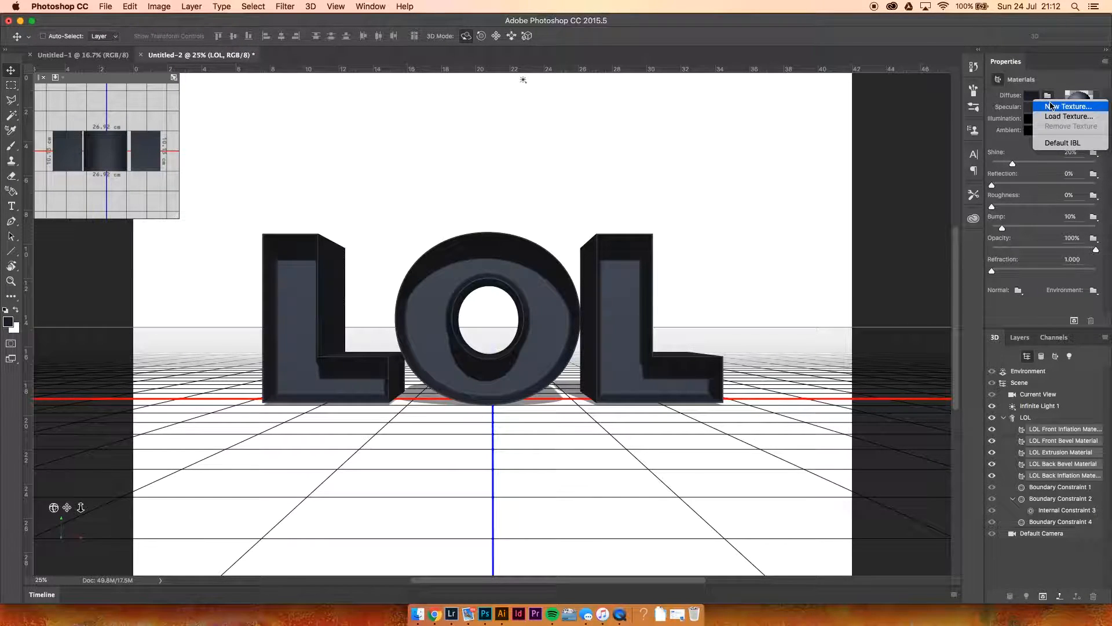
{"action": "left_click", "coordinate": [1056, 116]}
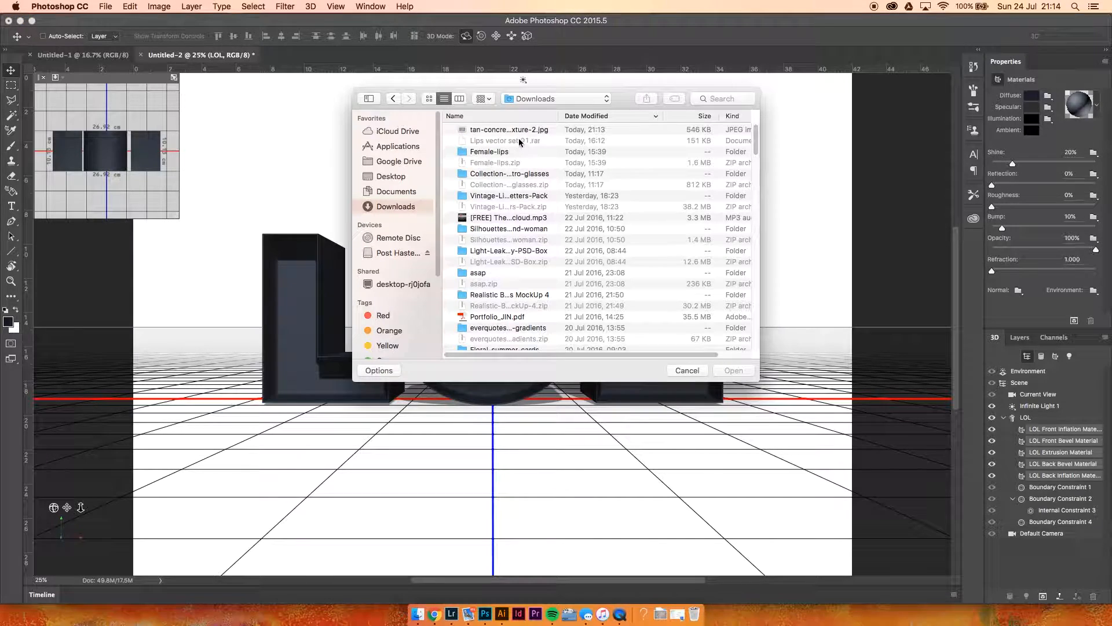
{"action": "left_click", "coordinate": [521, 129]}
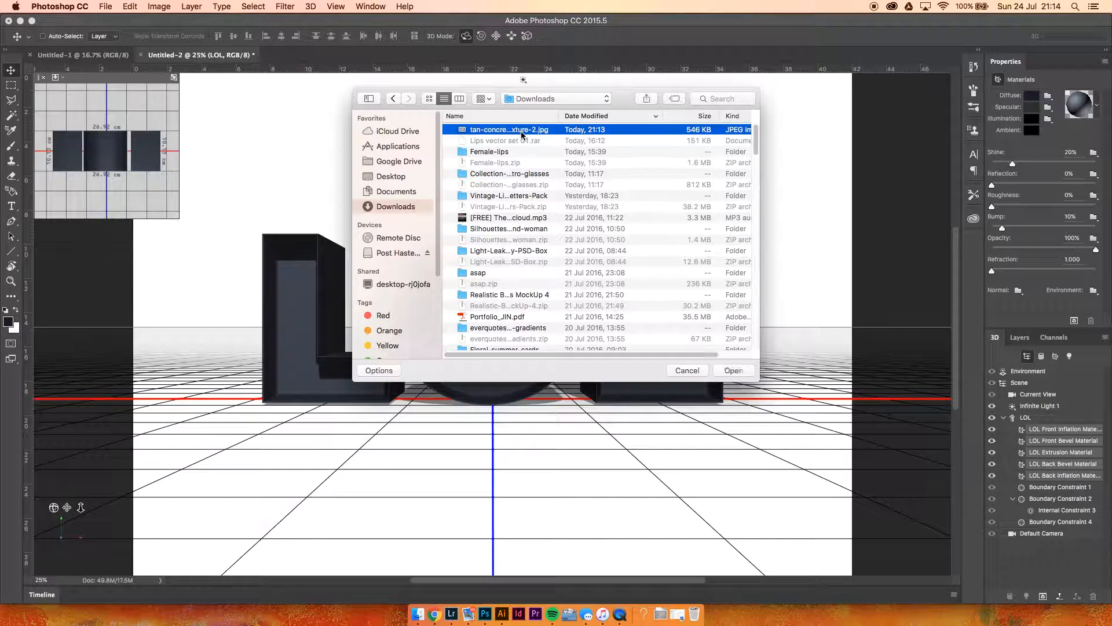
{"action": "left_click", "coordinate": [732, 370]}
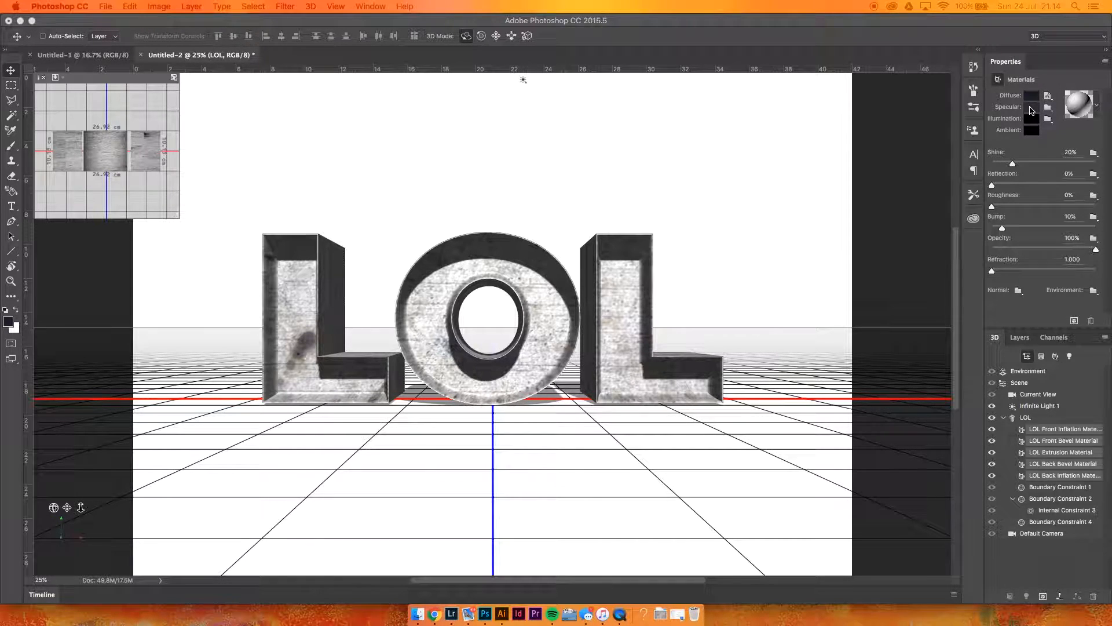
Set the selected LOL materials to a black specular colour, 100% shine and the minimum bump.
{"action": "key", "text": "i"}
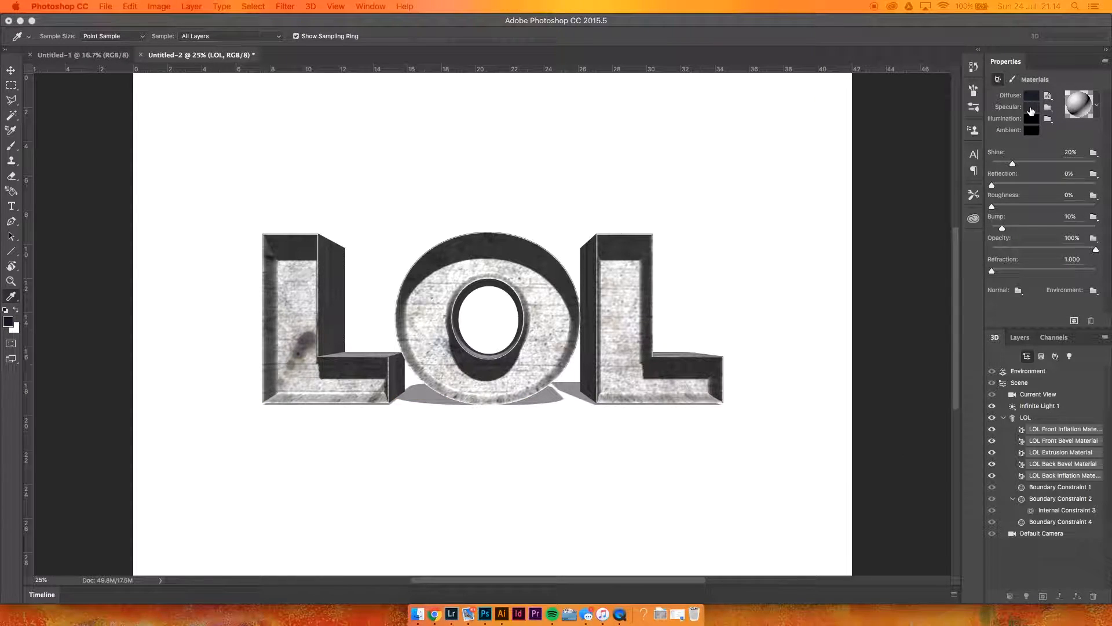
{"action": "left_click", "coordinate": [1030, 110]}
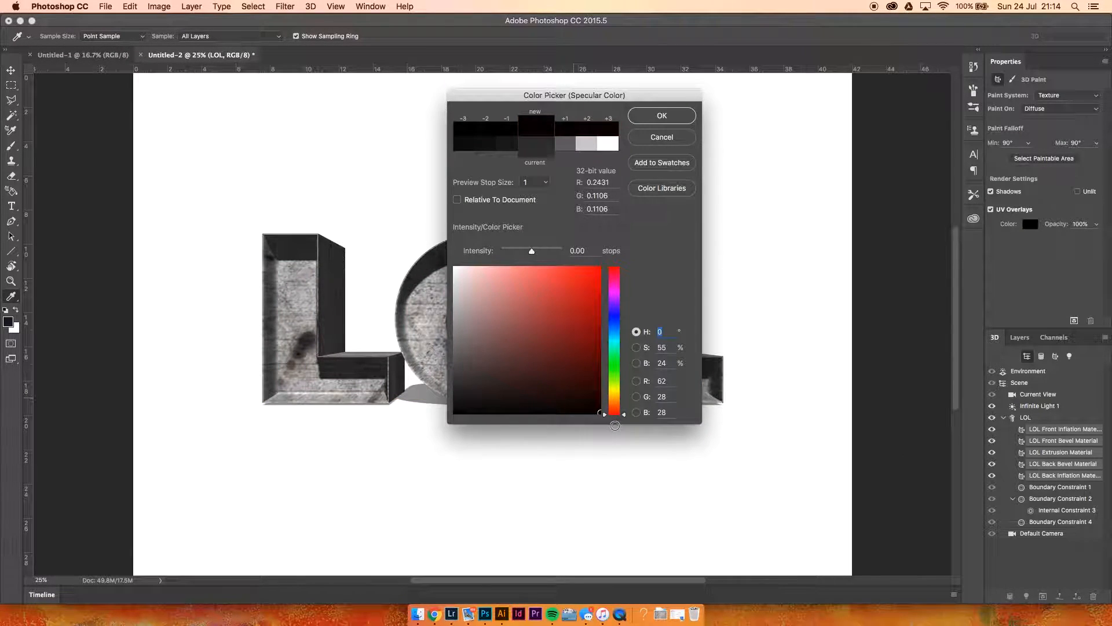
{"action": "left_click", "coordinate": [615, 426]}
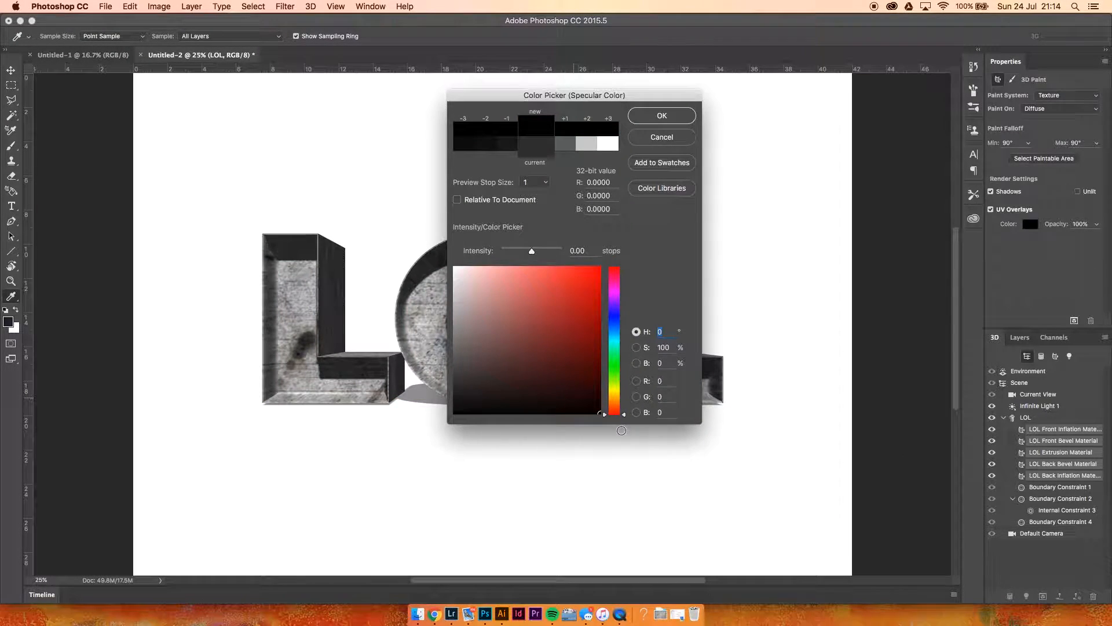
{"action": "left_click", "coordinate": [663, 119]}
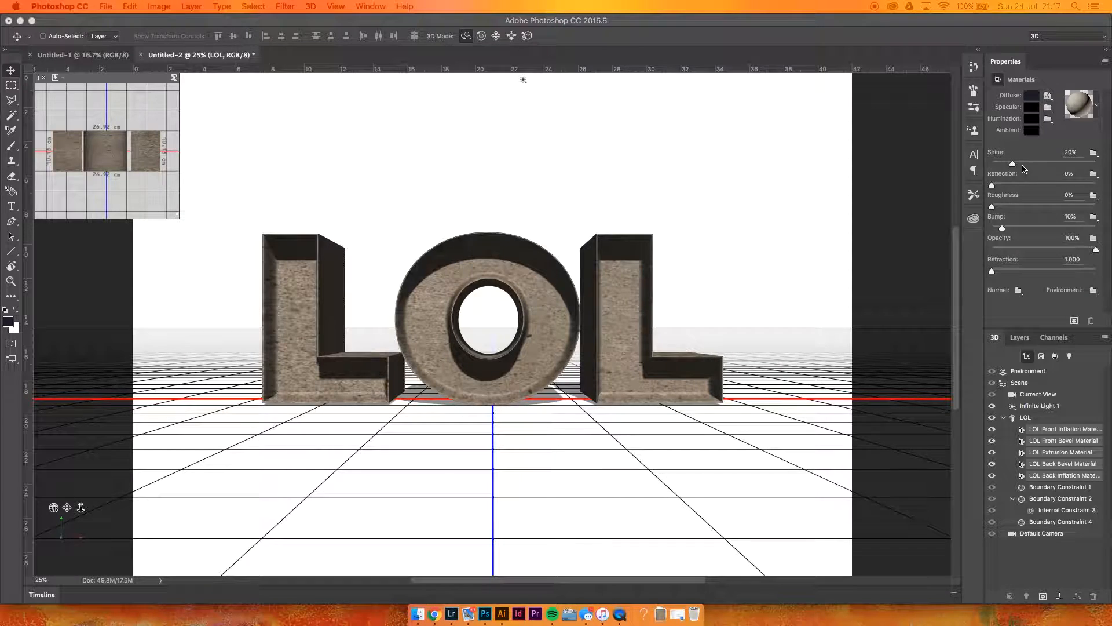
{"action": "left_click_drag", "start_coordinate": [1013, 164], "coordinate": [1097, 165]}
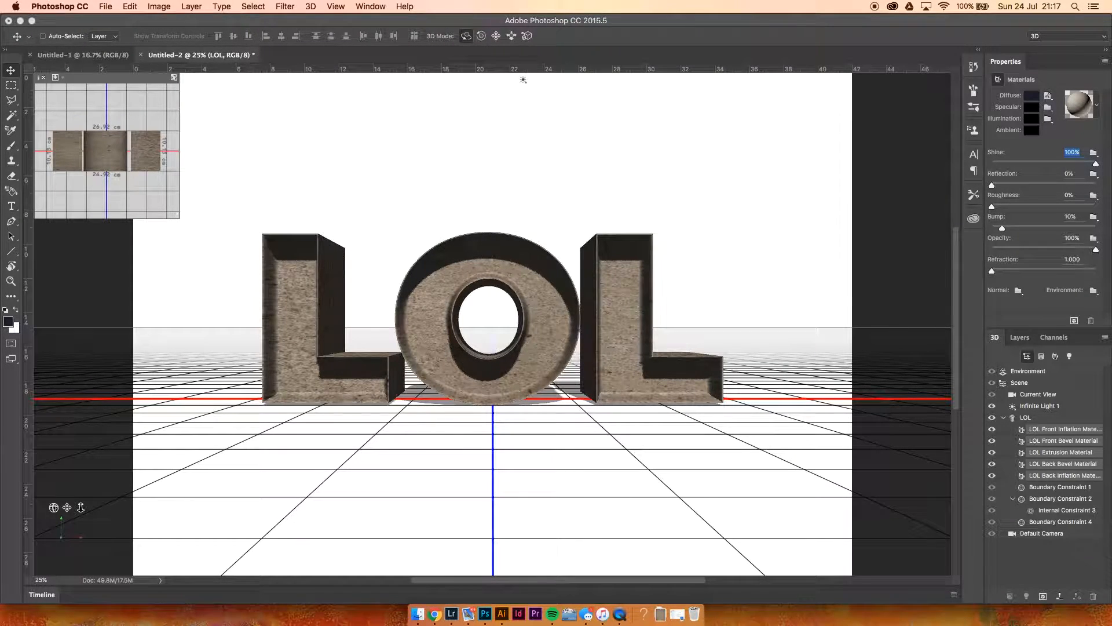
{"action": "left_click_drag", "start_coordinate": [1002, 228], "coordinate": [988, 228]}
Redirect Infinite Light 1 to shine from the upper right, with 45% shadow softness and 70% intensity.
{"action": "left_click", "coordinate": [1053, 405]}
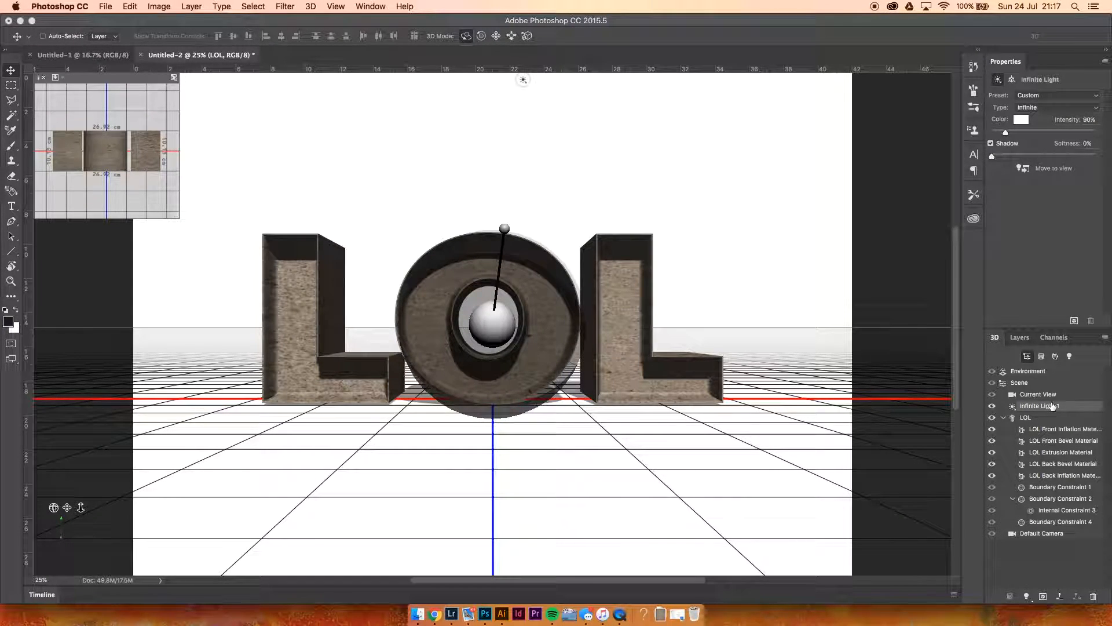
{"action": "mouse_move", "coordinate": [506, 230]}
{"action": "left_mouse_down"}
{"action": "mouse_move", "coordinate": [589, 283]}
{"action": "mouse_move", "coordinate": [609, 261]}
{"action": "mouse_move", "coordinate": [587, 277]}
{"action": "left_mouse_up"}
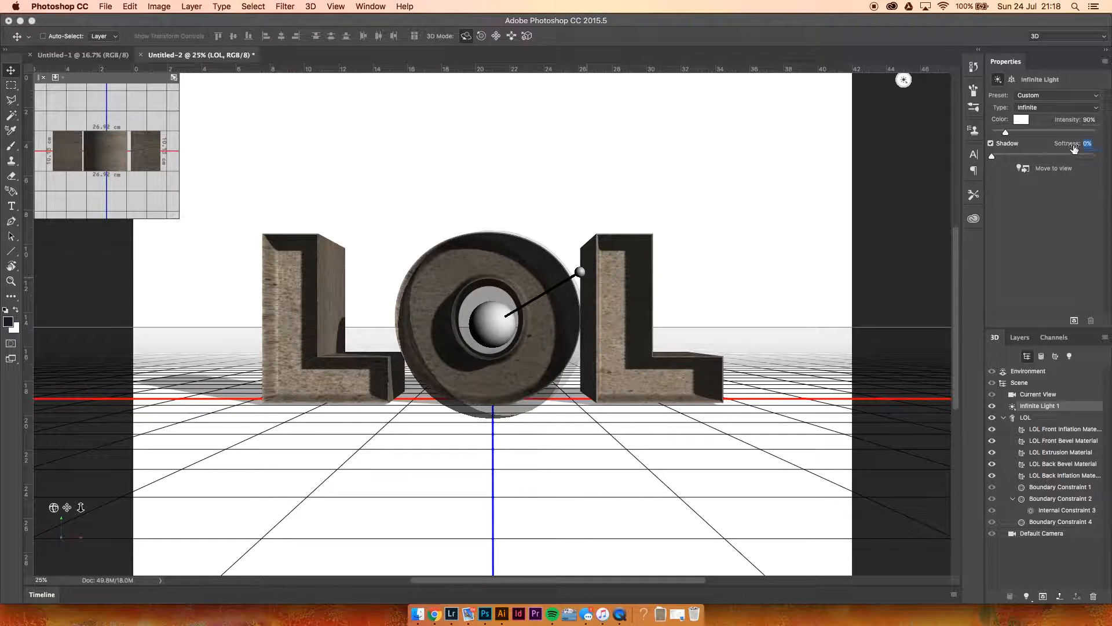
{"action": "type", "text": "45"}
{"action": "left_click", "coordinate": [1079, 121]}
{"action": "type", "text": "70"}
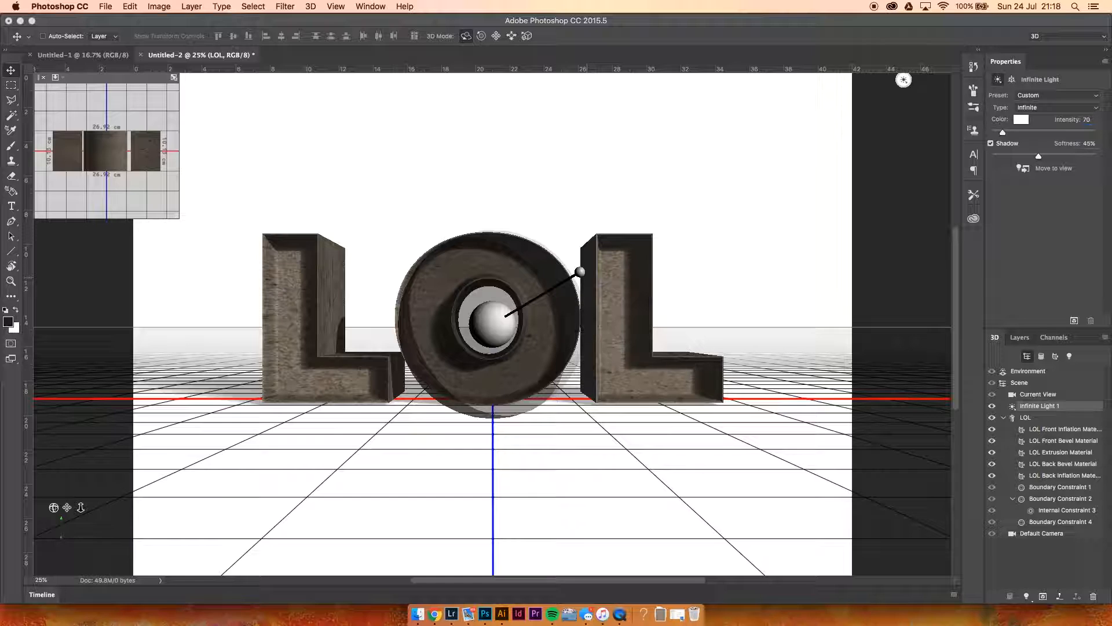
Add a spot light to the 3D scene and try repositioning it around the letter O.
{"action": "left_click", "coordinate": [1026, 597]}
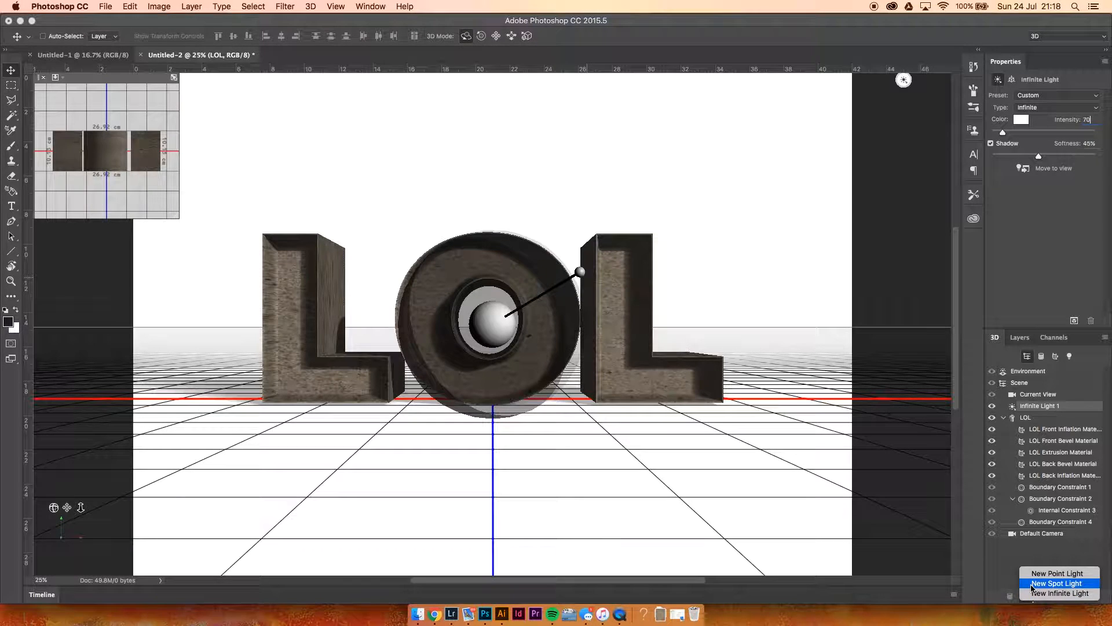
{"action": "left_click", "coordinate": [1030, 593]}
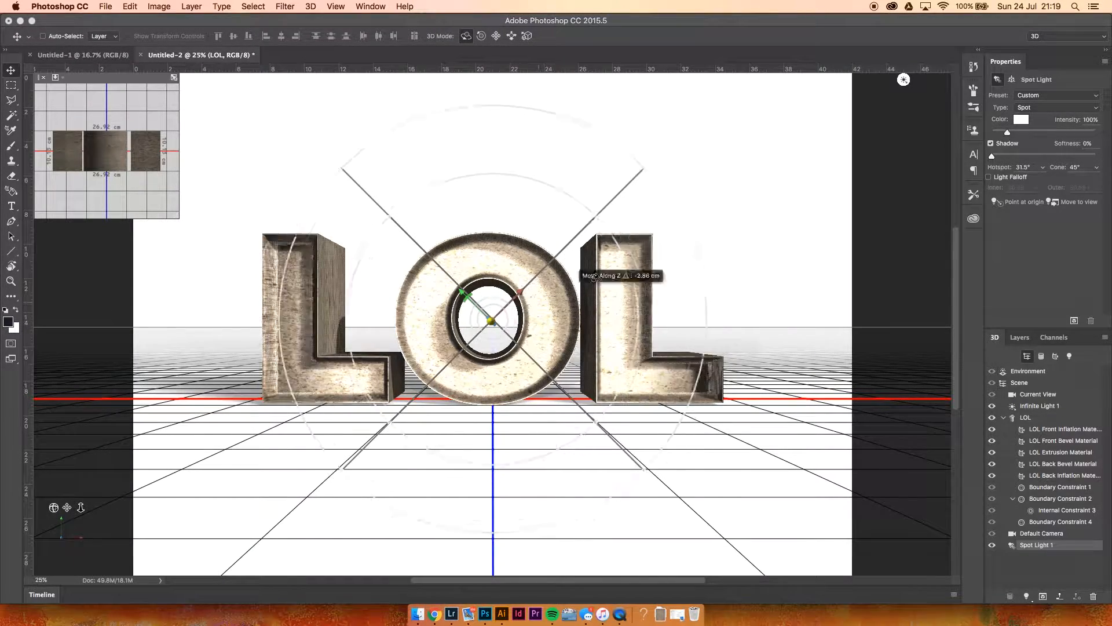
{"action": "key", "text": "super+minus"}
{"action": "left_click_drag", "start_coordinate": [508, 301], "coordinate": [564, 284]}
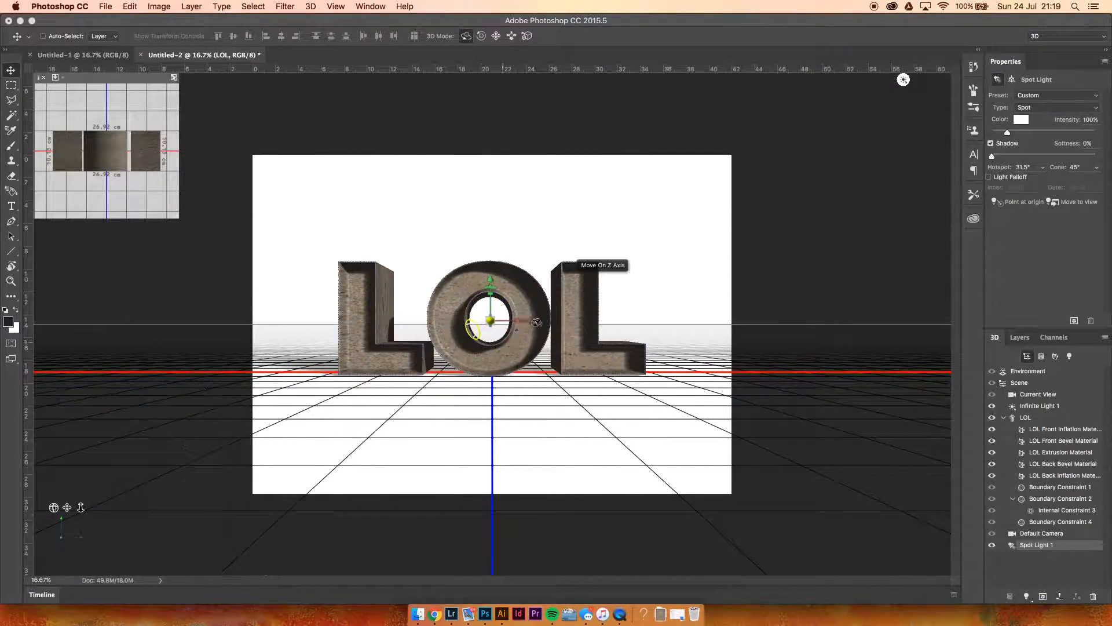
{"action": "left_click", "coordinate": [541, 338]}
{"action": "key", "text": "super+z"}
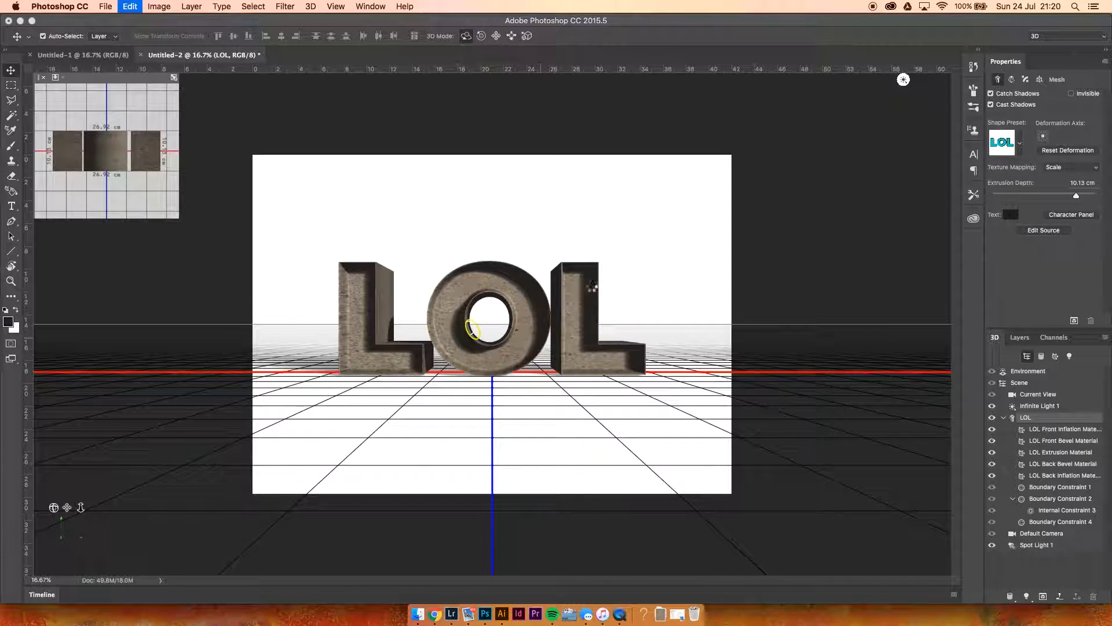
Move the spot light above and to the right of the letters and rotate it so its cone shines on them.
{"action": "left_click_drag", "start_coordinate": [491, 322], "coordinate": [443, 455]}
{"action": "left_click", "coordinate": [1037, 544]}
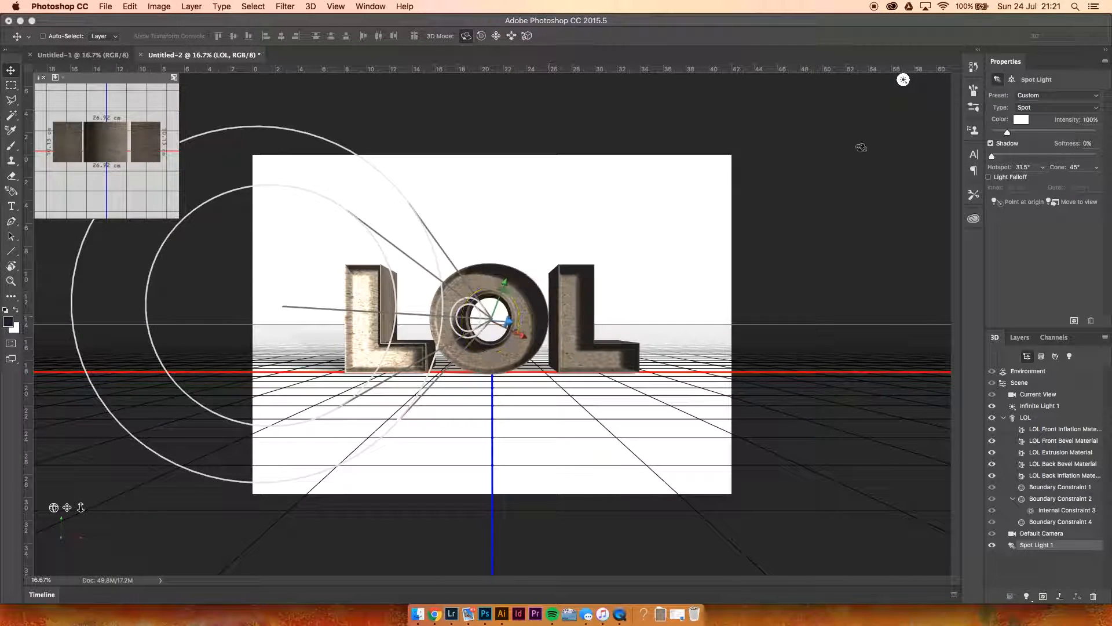
{"action": "left_click", "coordinate": [479, 318]}
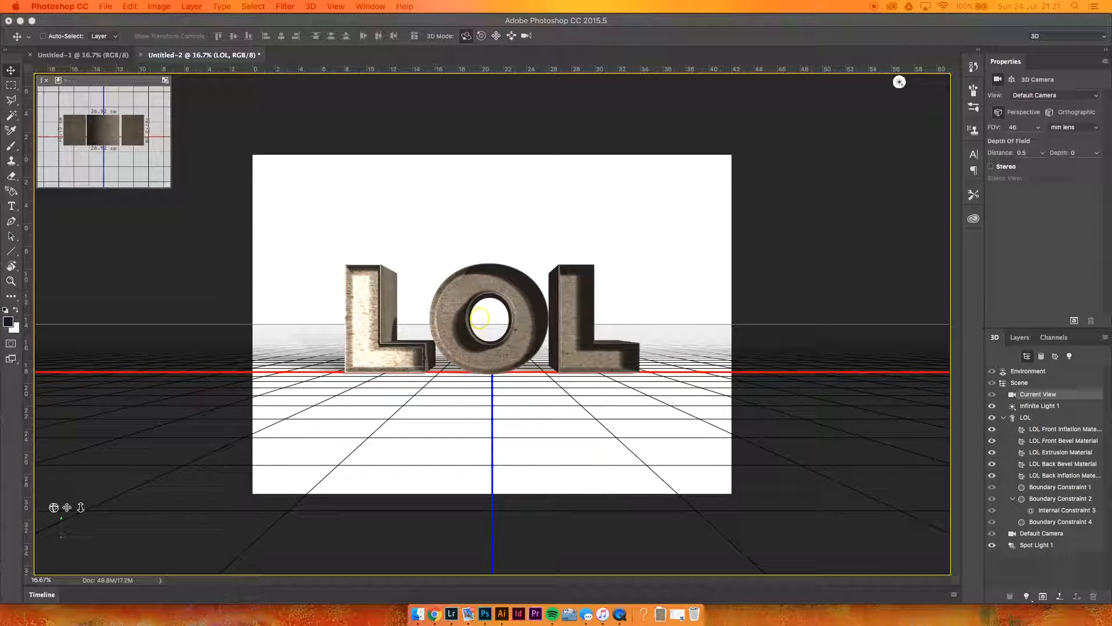
{"action": "left_click", "coordinate": [479, 318]}
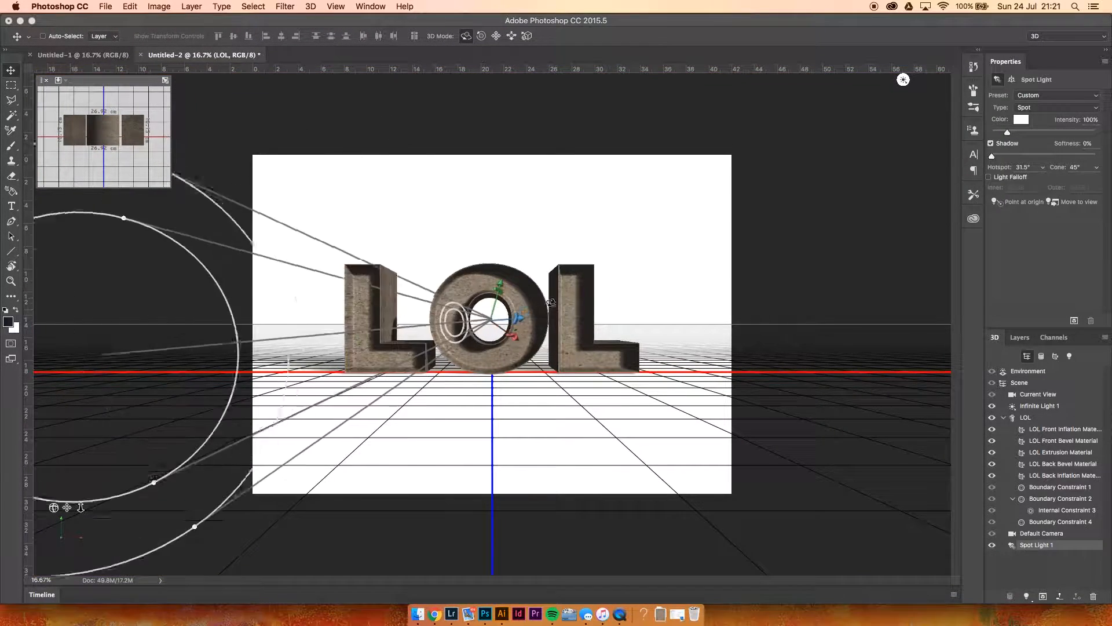
{"action": "left_click_drag", "start_coordinate": [475, 332], "coordinate": [756, 367]}
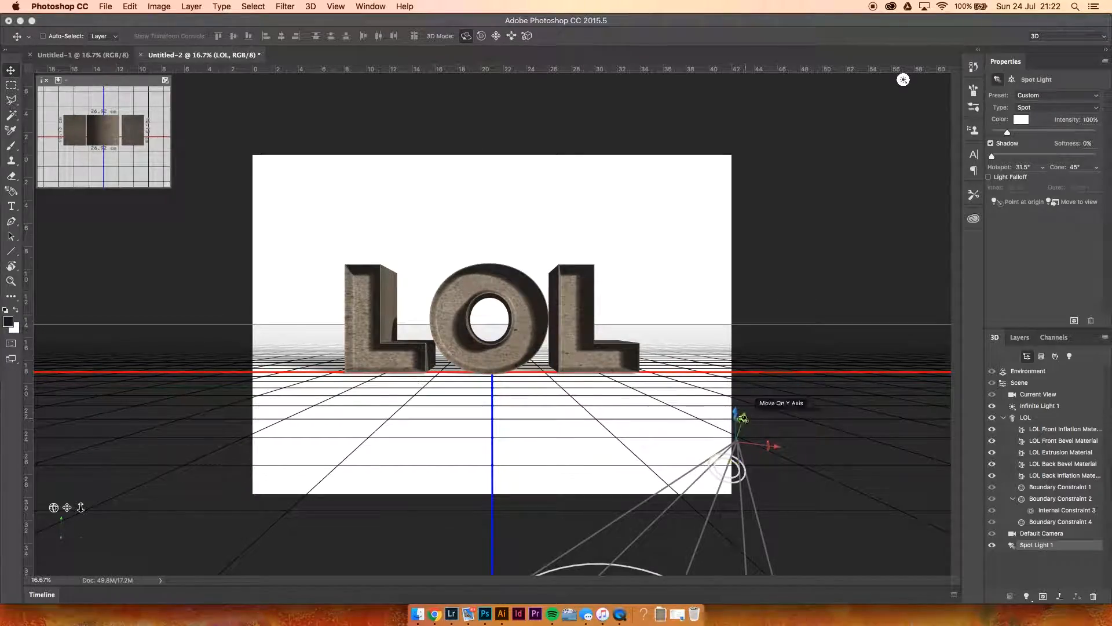
{"action": "left_click_drag", "start_coordinate": [743, 413], "coordinate": [512, 291]}
{"action": "left_click", "coordinate": [723, 445]}
{"action": "left_click_drag", "start_coordinate": [720, 459], "coordinate": [686, 287]}
{"action": "left_click", "coordinate": [497, 36]}
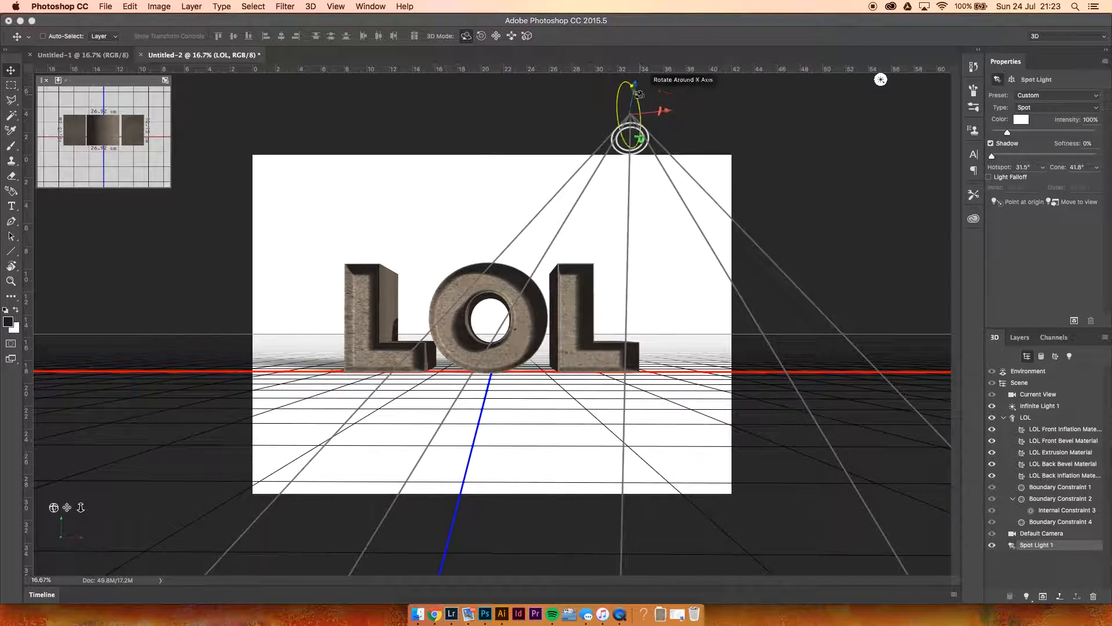
{"action": "left_click_drag", "start_coordinate": [635, 89], "coordinate": [657, 260]}
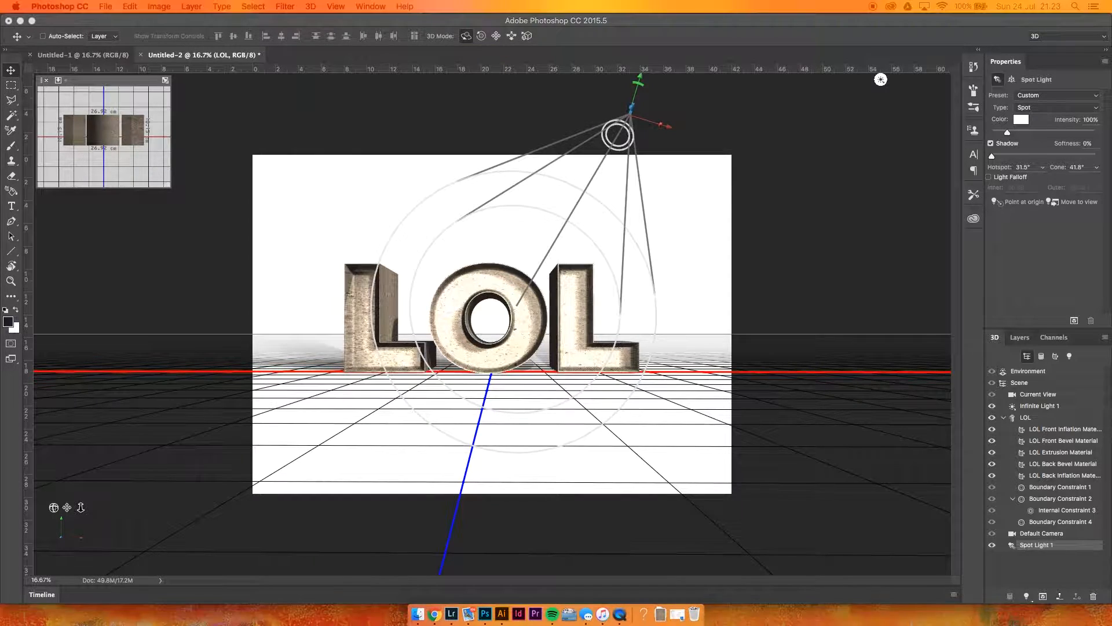
Set the spot light's intensity to 35% and its shadow softness to 20%.
{"action": "double_click", "coordinate": [1090, 120]}
{"action": "type", "text": "35"}
{"action": "double_click", "coordinate": [1090, 144]}
{"action": "type", "text": "20"}
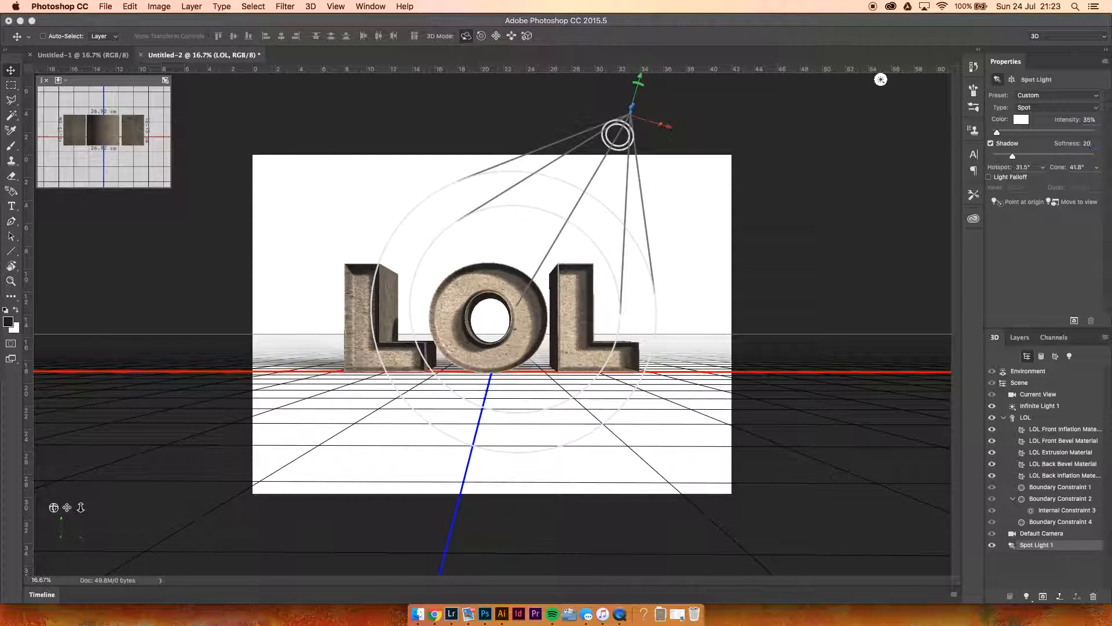
Set the spot light's hotspot to 40.7° and cone to 56.5°, and render the 3D scene.
{"action": "double_click", "coordinate": [1023, 167]}
{"action": "type", "text": "45"}
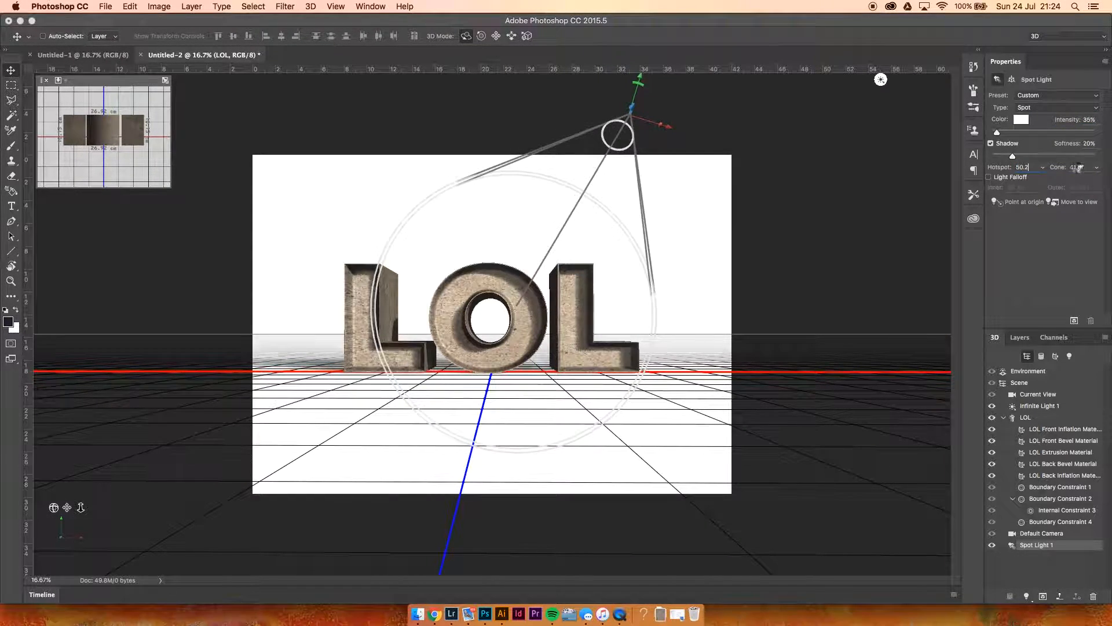
{"action": "left_click", "coordinate": [1078, 167]}
{"action": "left_click", "coordinate": [644, 218]}
{"action": "double_click", "coordinate": [1024, 168]}
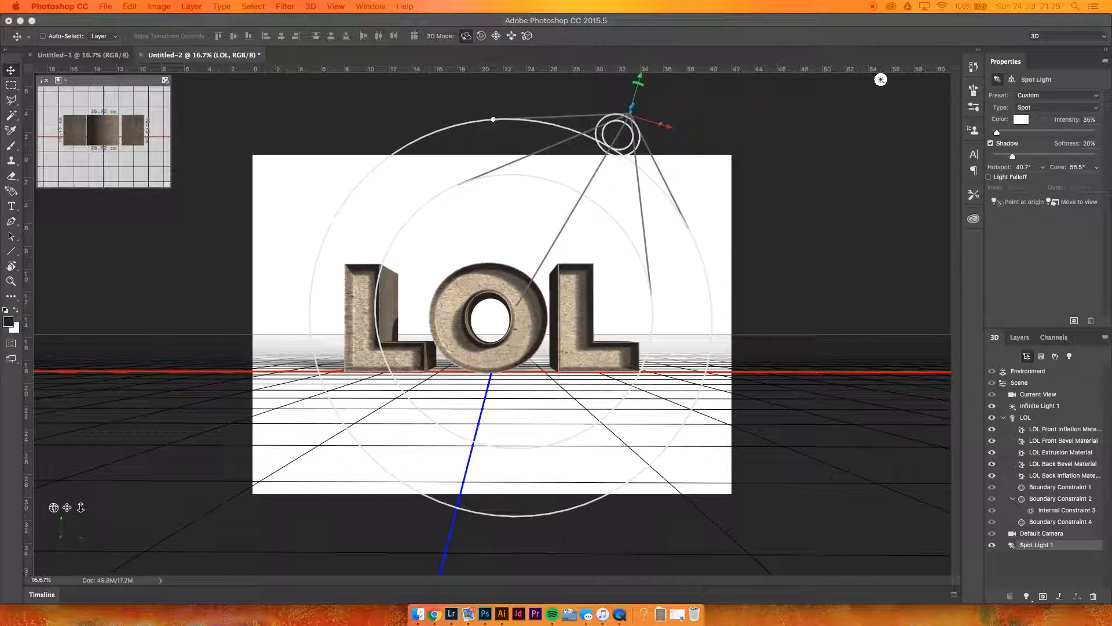
{"action": "left_click", "coordinate": [1075, 321]}
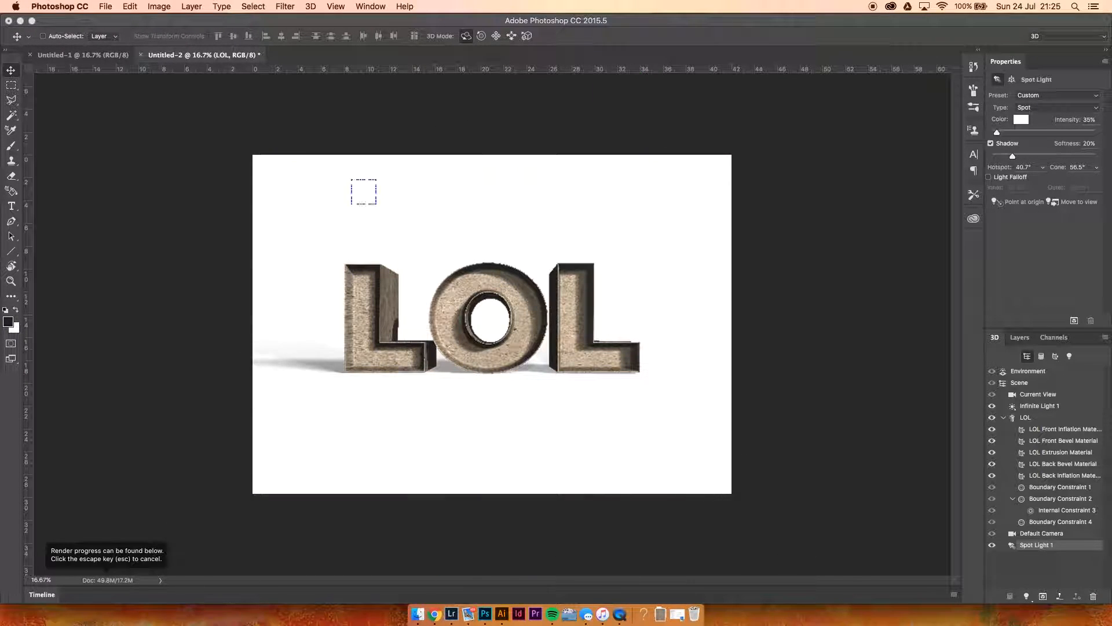